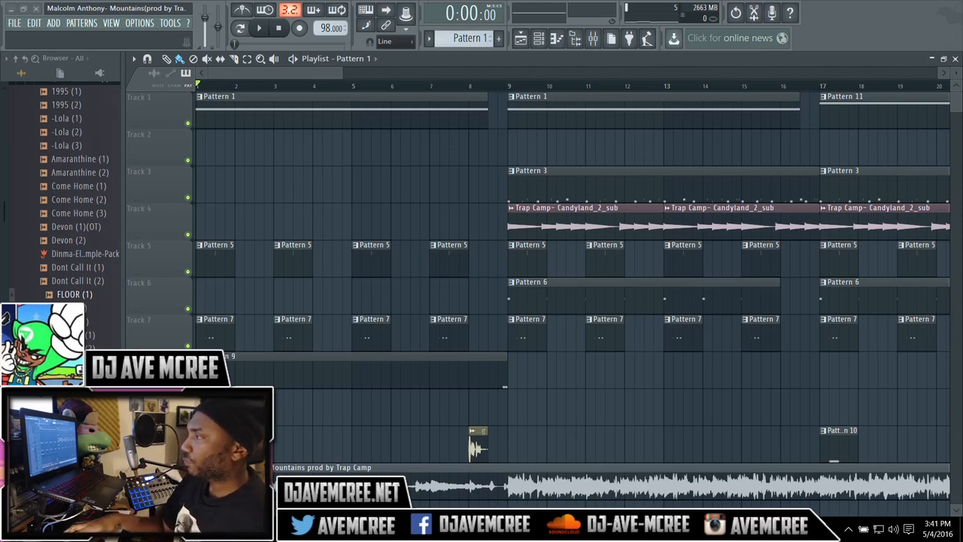
Step: Play the arrangement from the beginning, stop playback, and close the playlist
{"action": "key", "text": "space"}
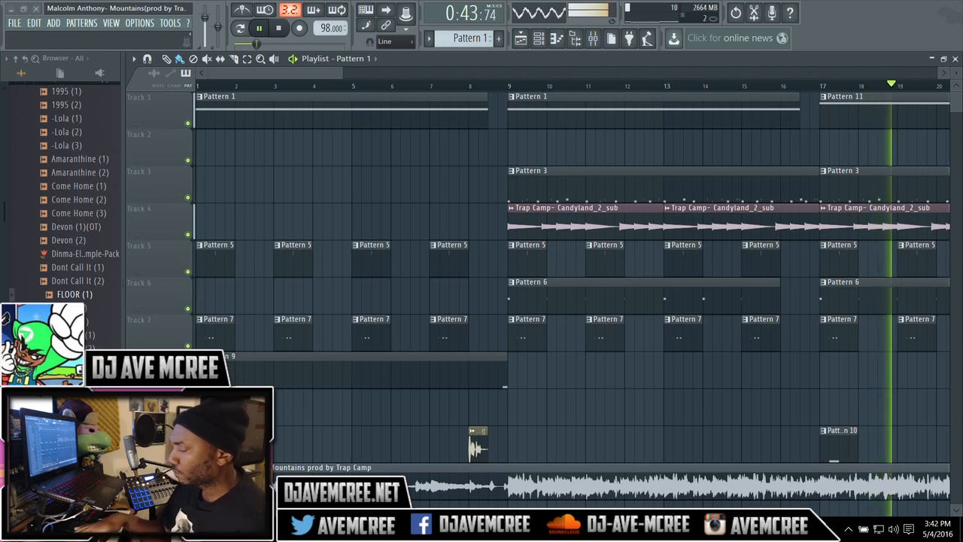
{"action": "key", "text": "space"}
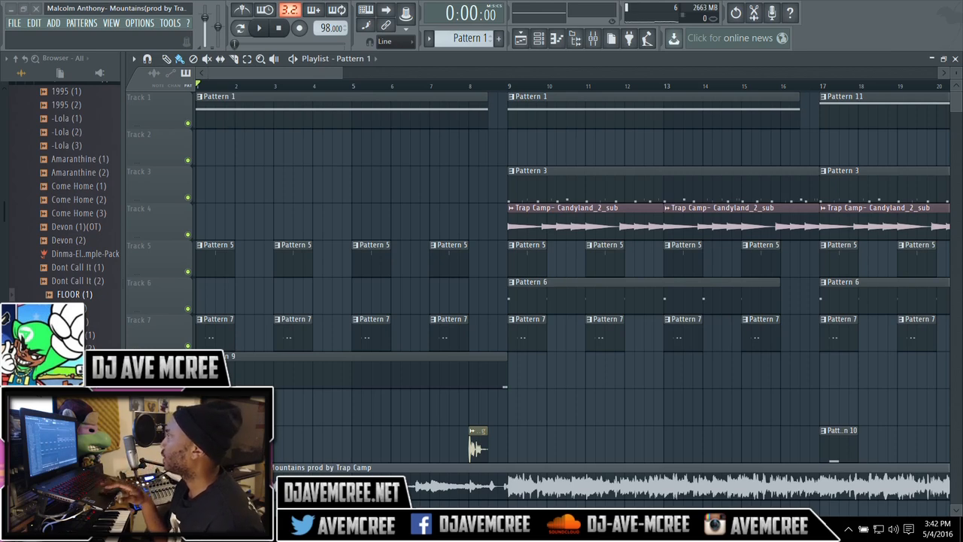
{"action": "left_click", "coordinate": [956, 59]}
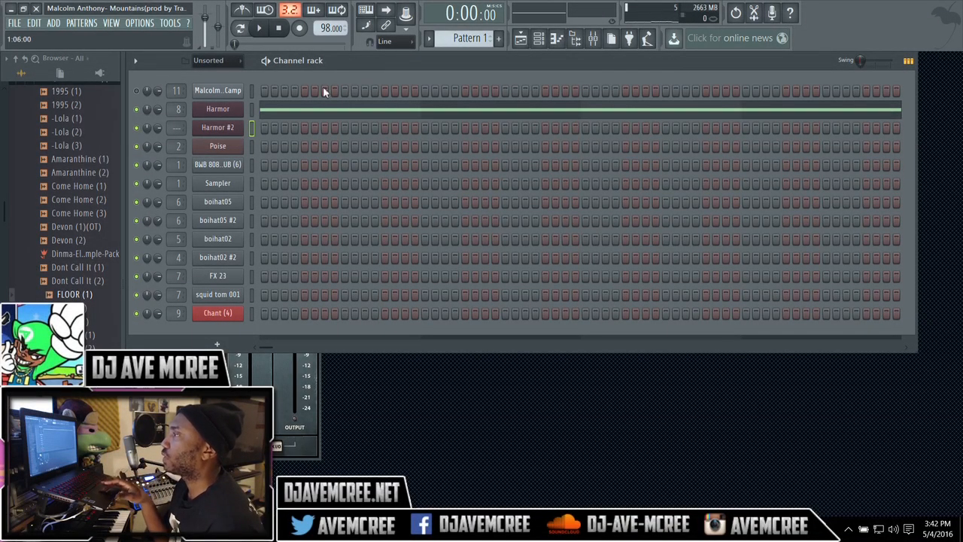
Step: Review the main melody Harmor synth, the full-song audio clip's channel settings and the mixer levels
{"action": "left_click", "coordinate": [218, 110]}
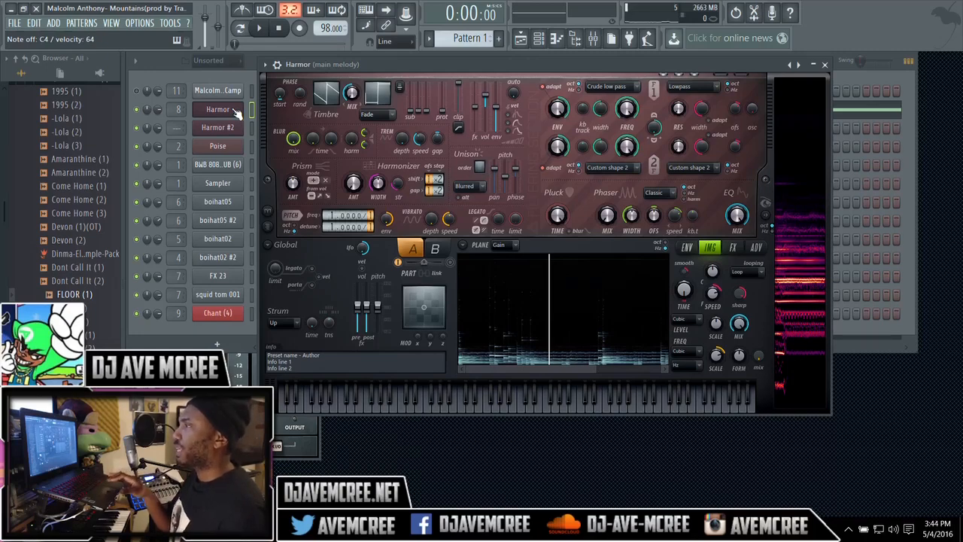
{"action": "left_click", "coordinate": [236, 91]}
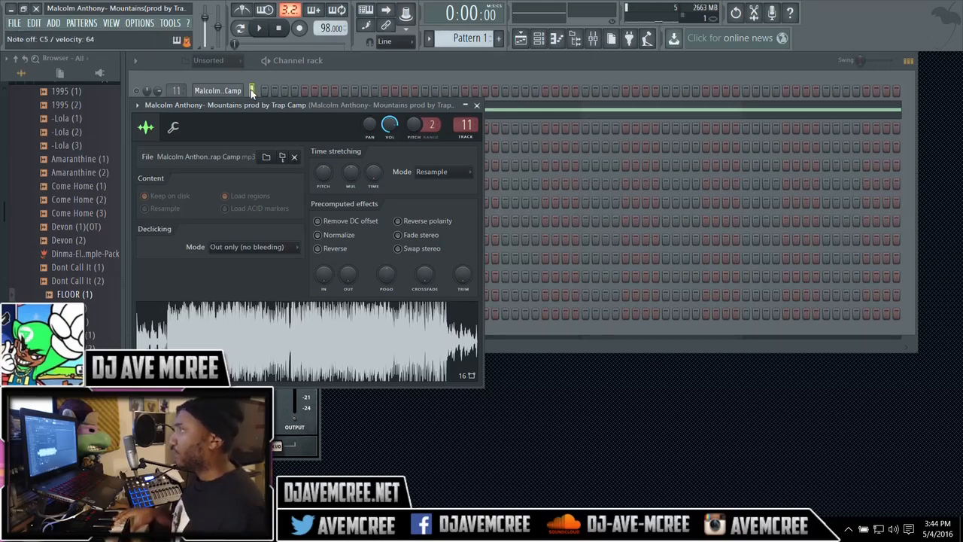
{"action": "left_click", "coordinate": [226, 89]}
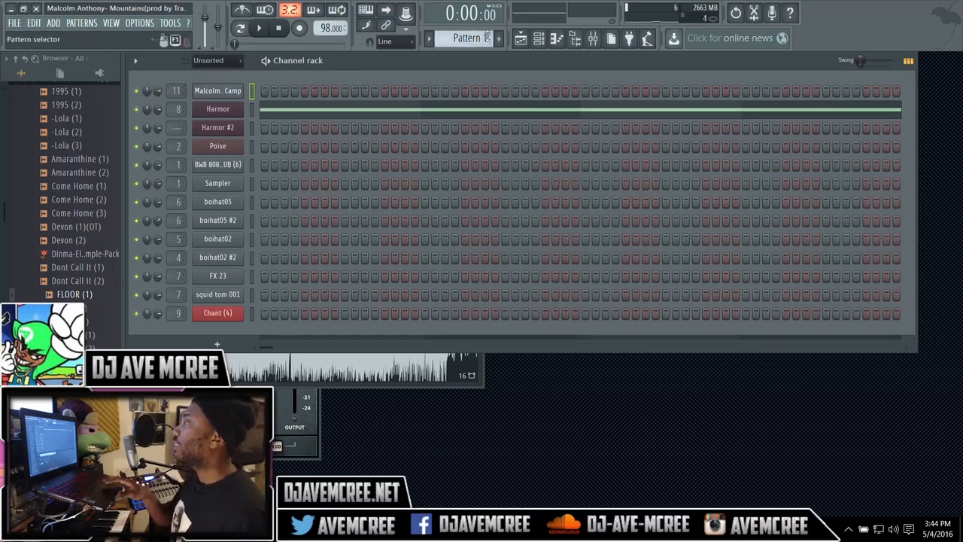
{"action": "left_click", "coordinate": [593, 38]}
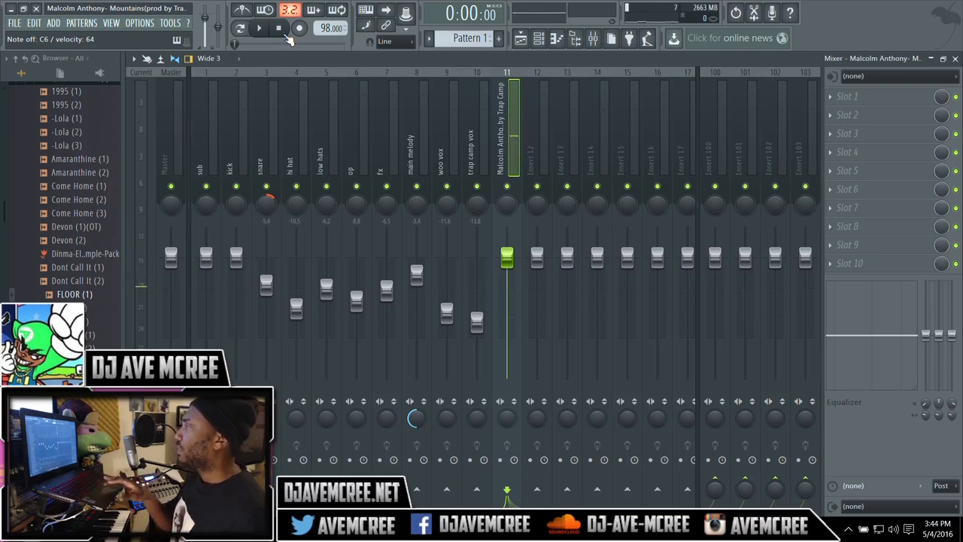
{"action": "left_click", "coordinate": [955, 59]}
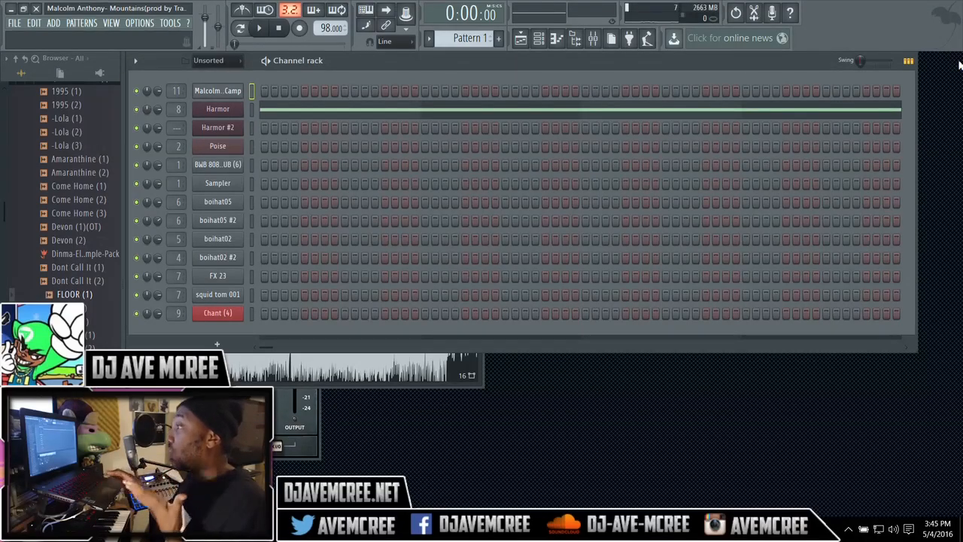
{"action": "left_click", "coordinate": [217, 110]}
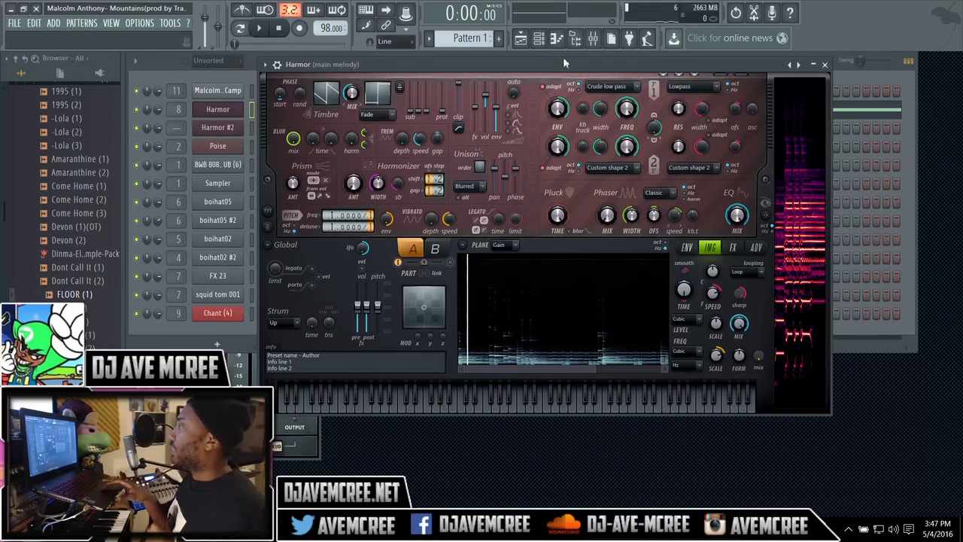
{"action": "left_click", "coordinate": [824, 65]}
Step: Inspect the Harmor #2 synth and its miscellaneous channel settings, and preview the FLOOR (1) sample
{"action": "left_click", "coordinate": [218, 128]}
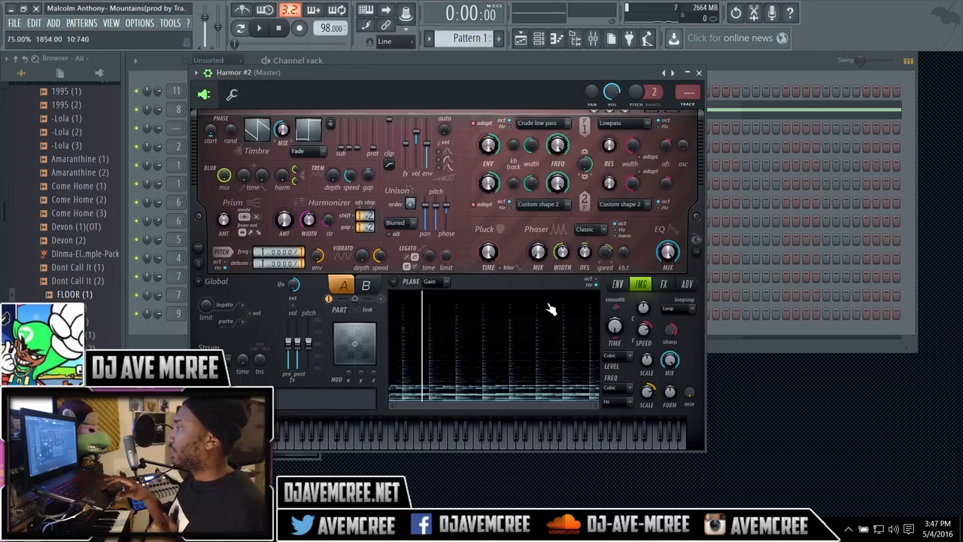
{"action": "left_click", "coordinate": [89, 296]}
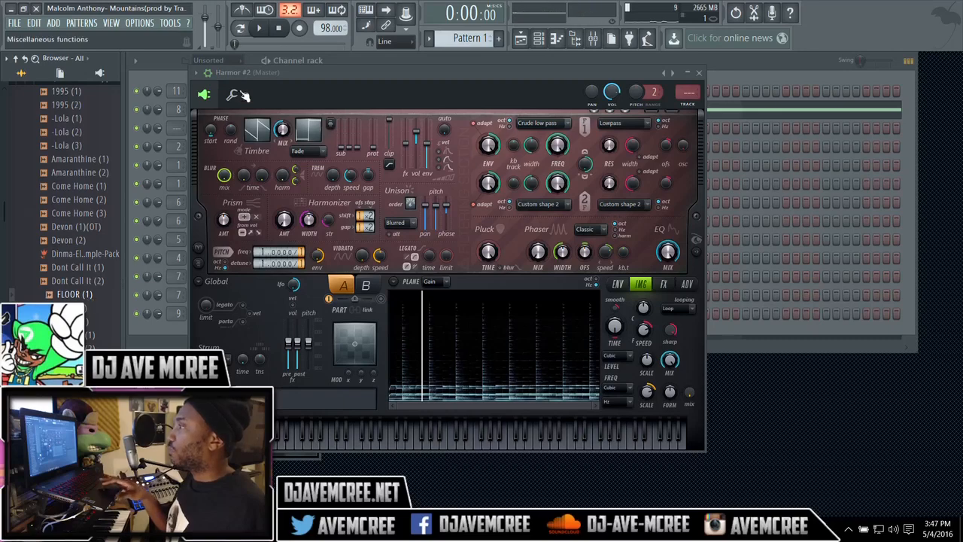
{"action": "left_click", "coordinate": [232, 94]}
{"action": "left_click", "coordinate": [206, 95]}
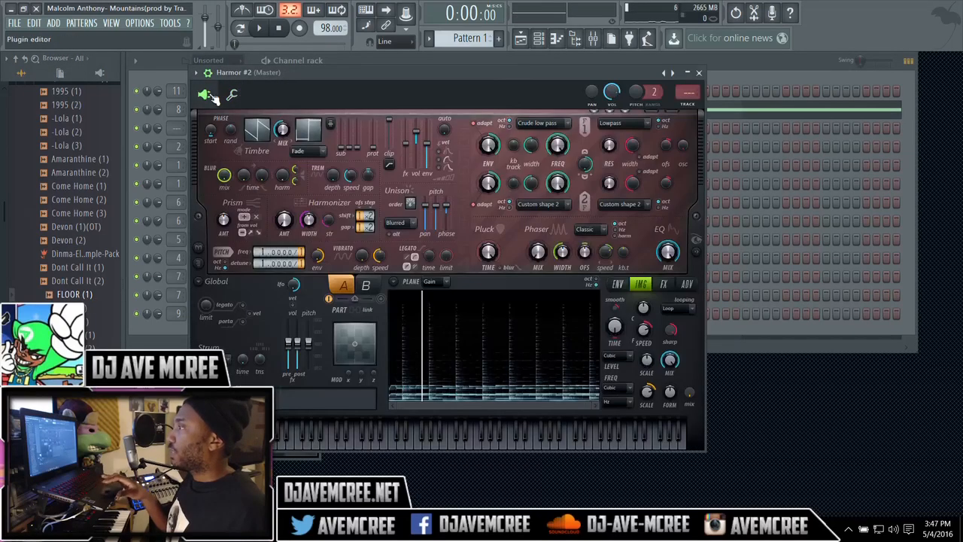
{"action": "left_click", "coordinate": [233, 96]}
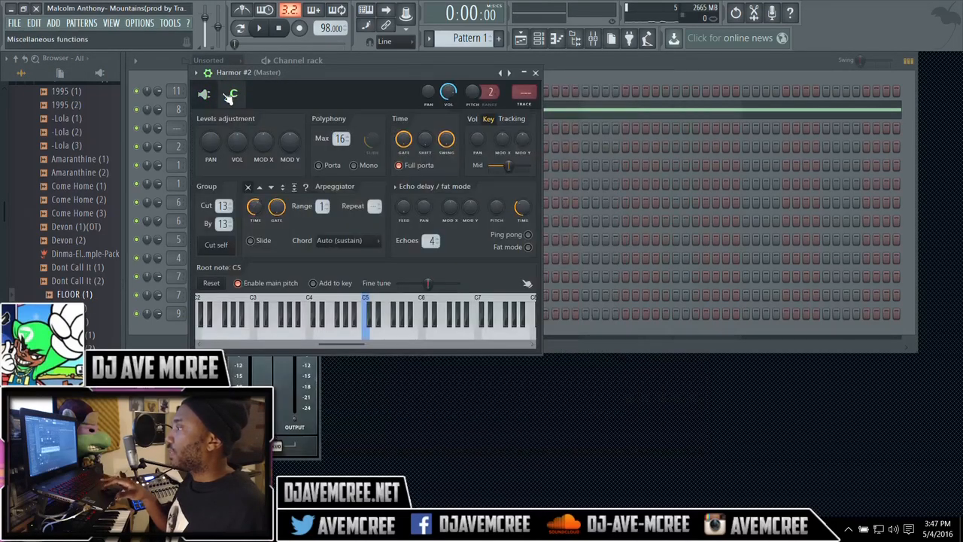
{"action": "left_click", "coordinate": [536, 72]}
Step: Replace the Harmor #2 channel's plugin with a fresh instance of Harmor
{"action": "right_click", "coordinate": [219, 132]}
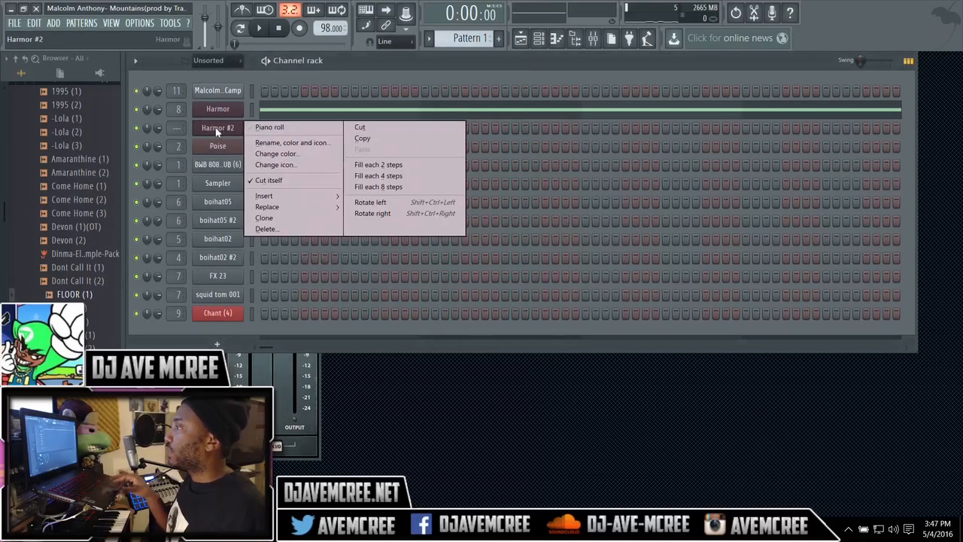
{"action": "mouse_move", "coordinate": [296, 210]}
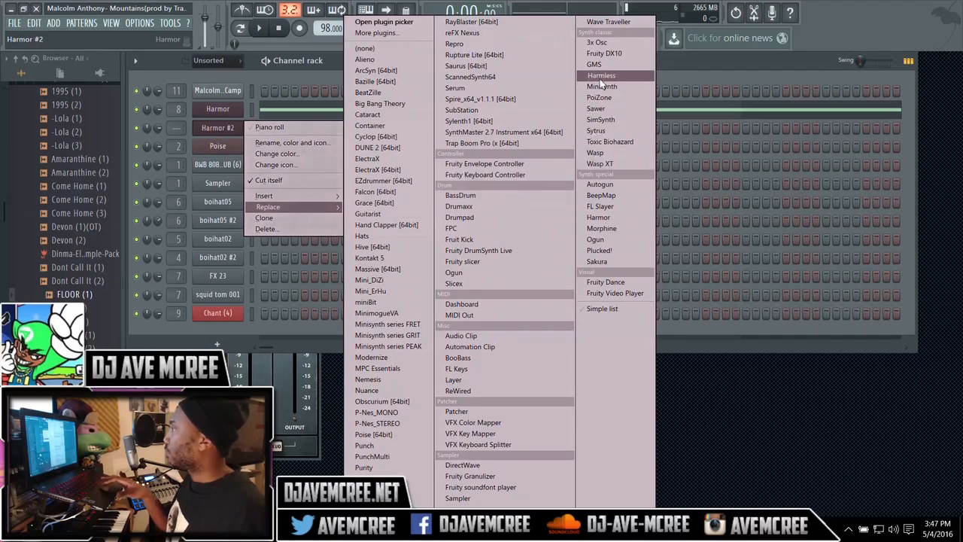
{"action": "left_click", "coordinate": [599, 217]}
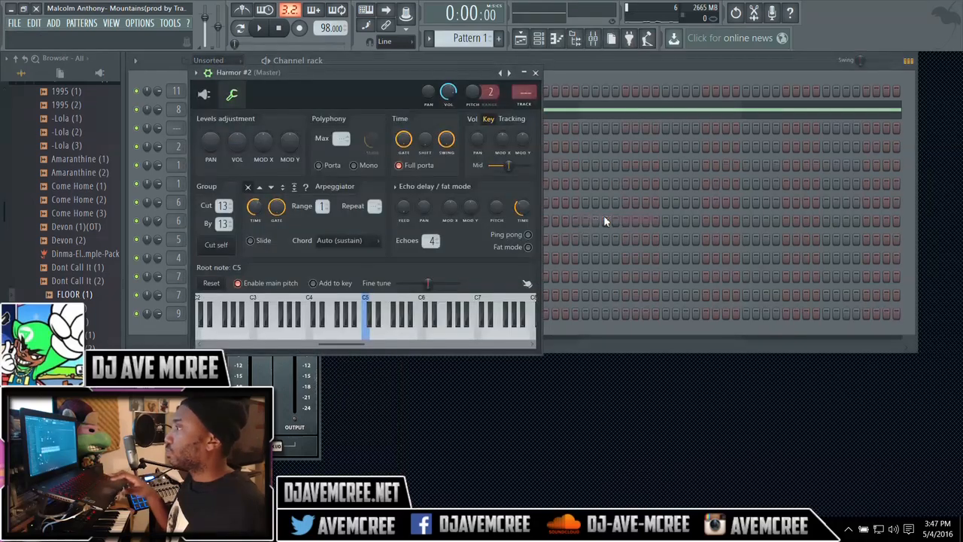
Step: Load the FLOOR (1) sample into Harmor #2's image section and display the widened spectrum visualizer
{"action": "left_click", "coordinate": [205, 95]}
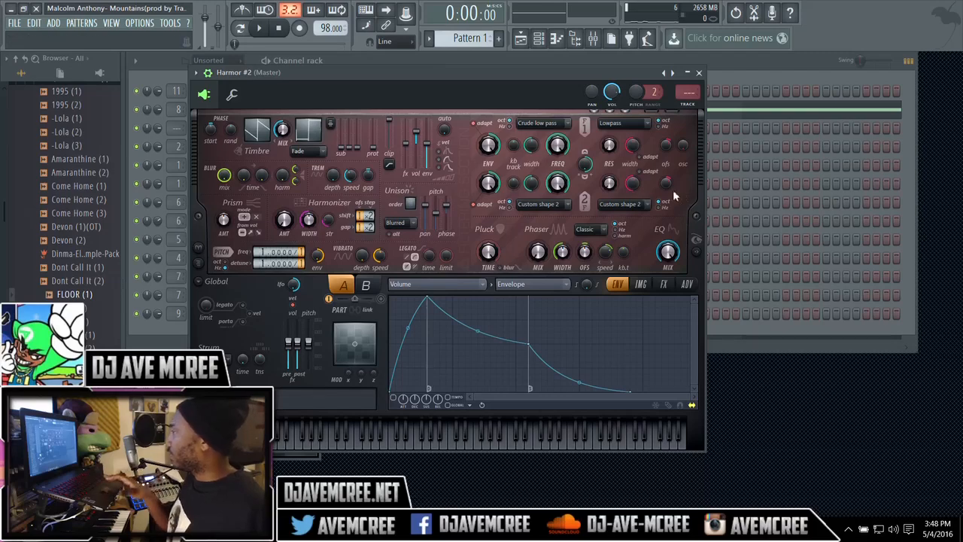
{"action": "left_click", "coordinate": [642, 284]}
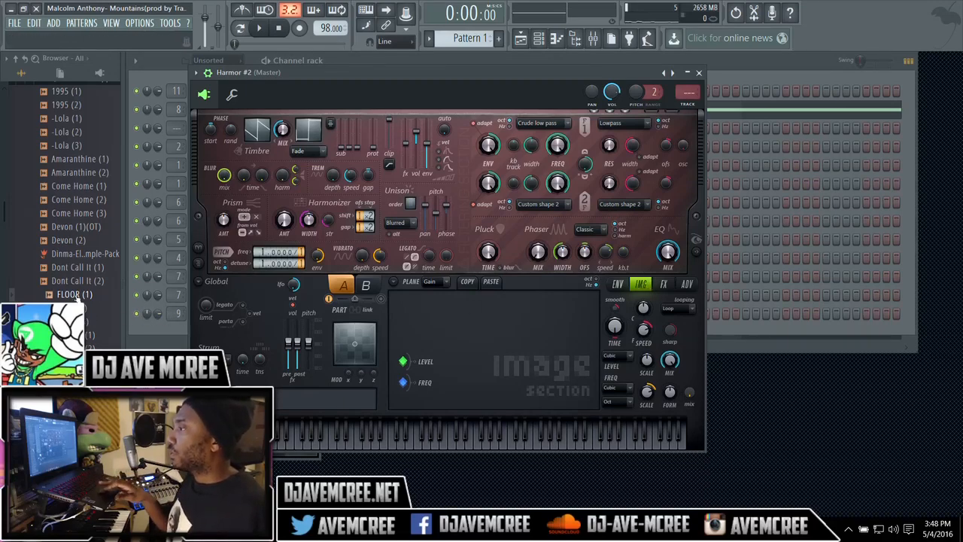
{"action": "left_click_drag", "start_coordinate": [68, 295], "coordinate": [490, 344]}
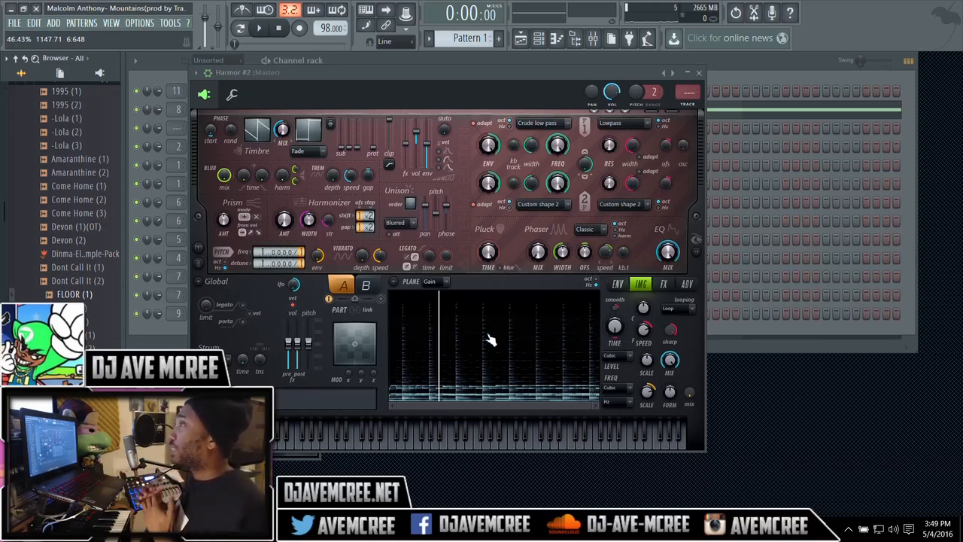
{"action": "left_click", "coordinate": [700, 254]}
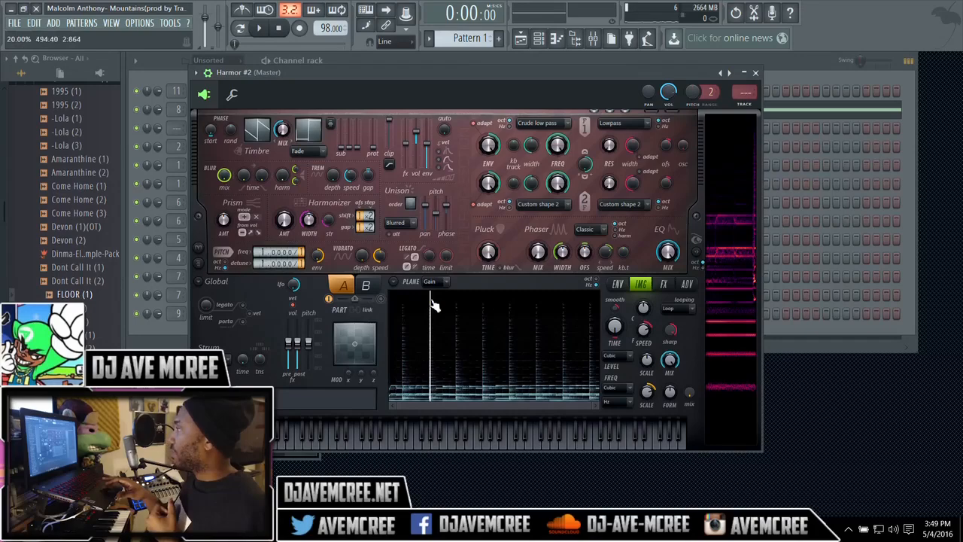
{"action": "left_click", "coordinate": [698, 258]}
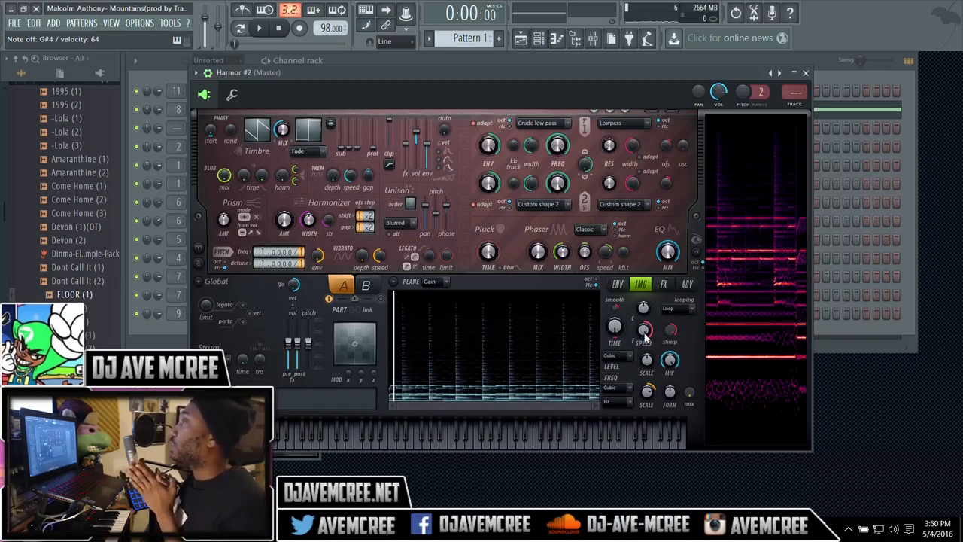
Step: Try out a different image speed, then reset the speed to its default
{"action": "left_click_drag", "start_coordinate": [645, 334], "coordinate": [645, 339]}
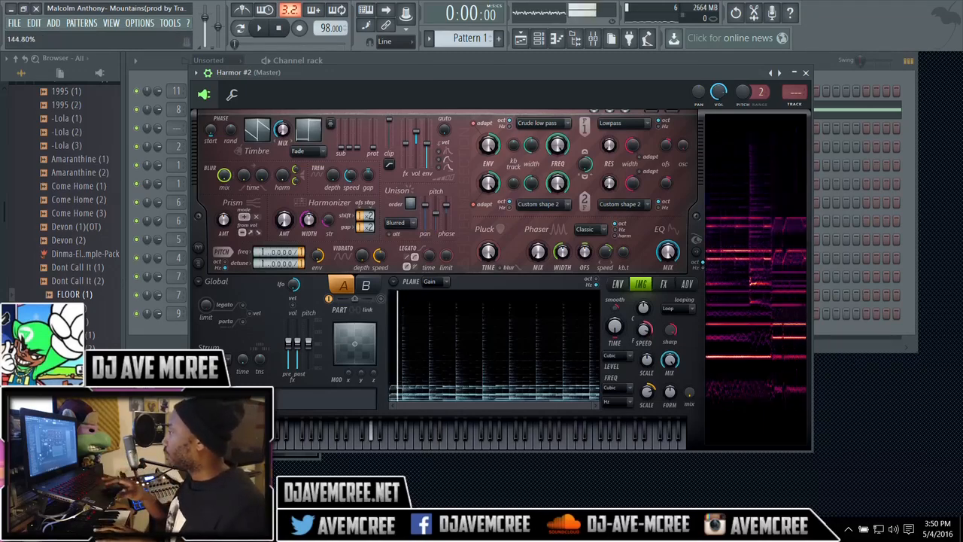
{"action": "right_click", "coordinate": [645, 335]}
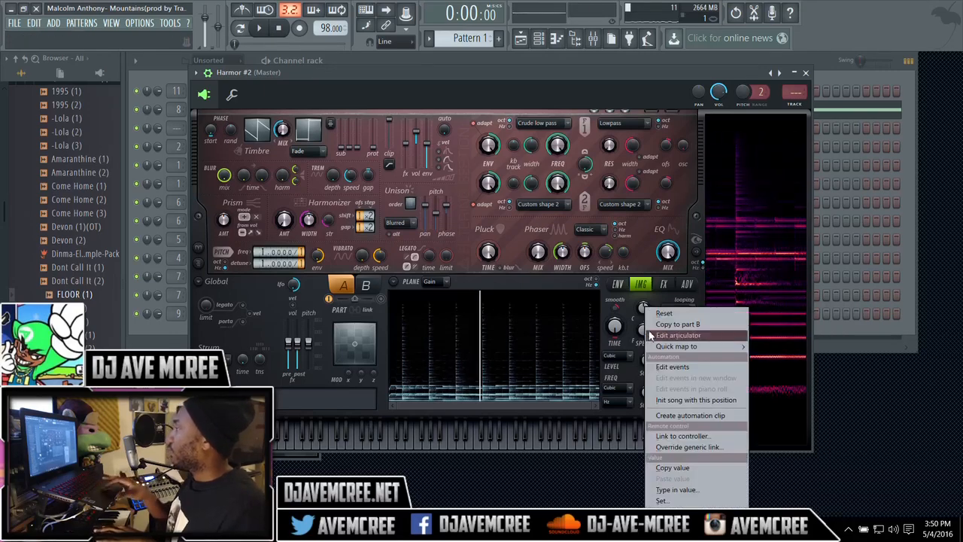
{"action": "left_click", "coordinate": [660, 312]}
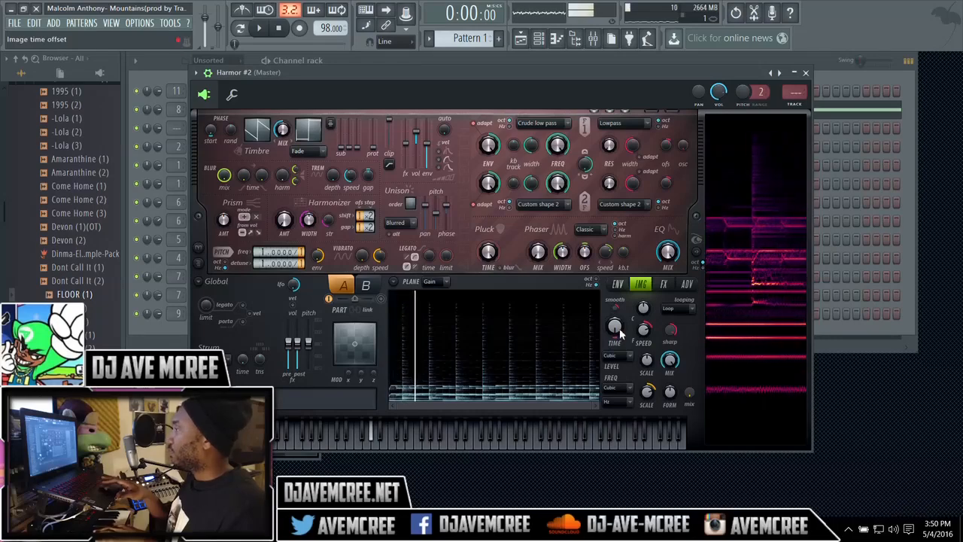
Step: Try out and reset the image gain pixel scale, and view the level interpolation modes without changing them
{"action": "left_click_drag", "start_coordinate": [649, 362], "coordinate": [649, 384]}
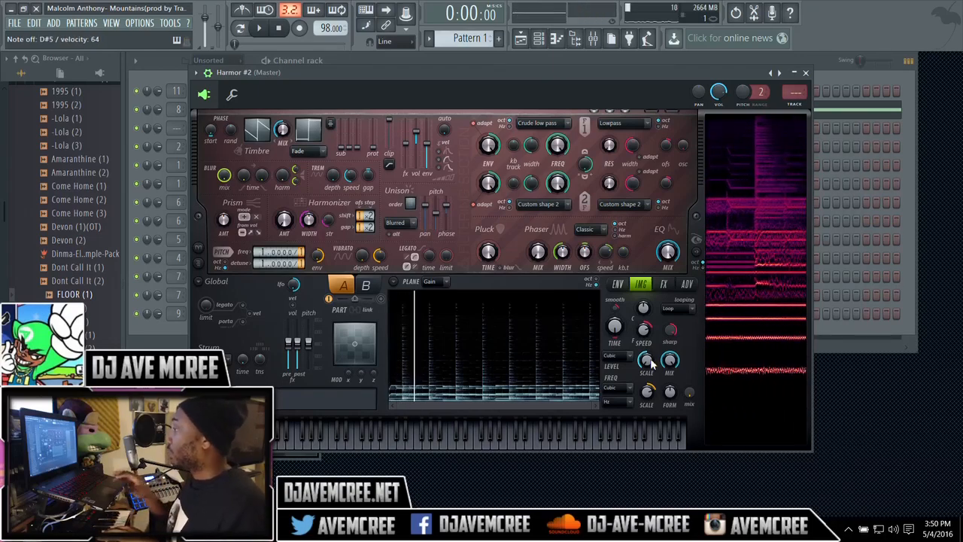
{"action": "right_click", "coordinate": [649, 362]}
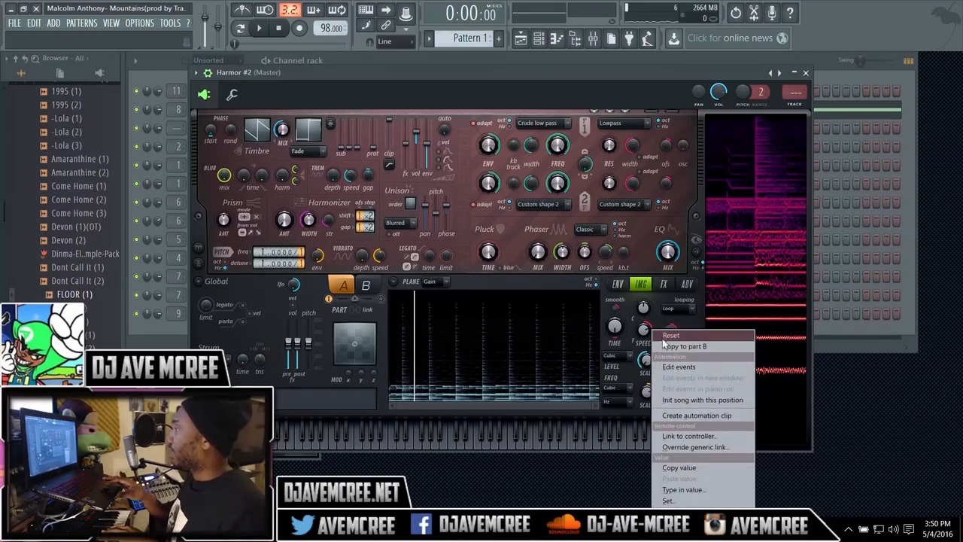
{"action": "left_click", "coordinate": [623, 360]}
{"action": "left_click", "coordinate": [623, 361]}
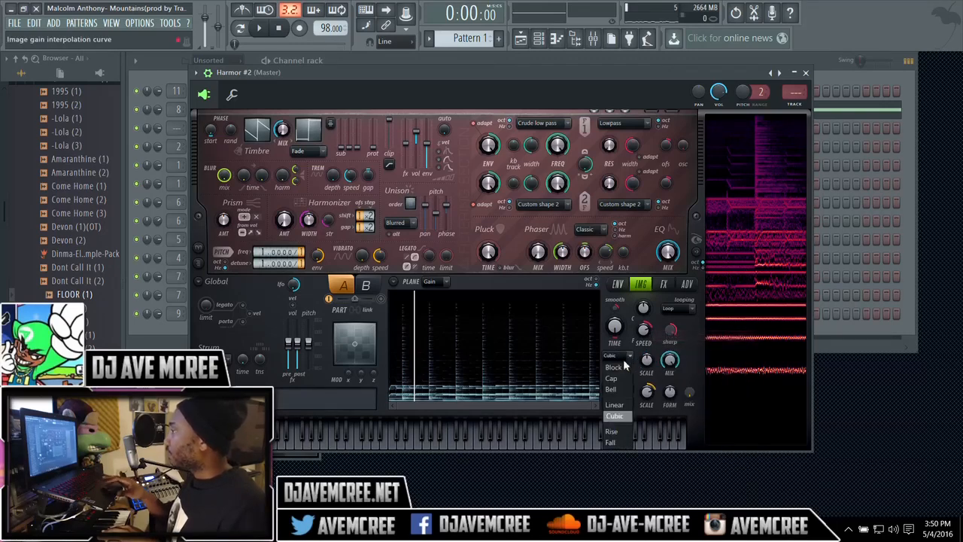
{"action": "left_click", "coordinate": [696, 343]}
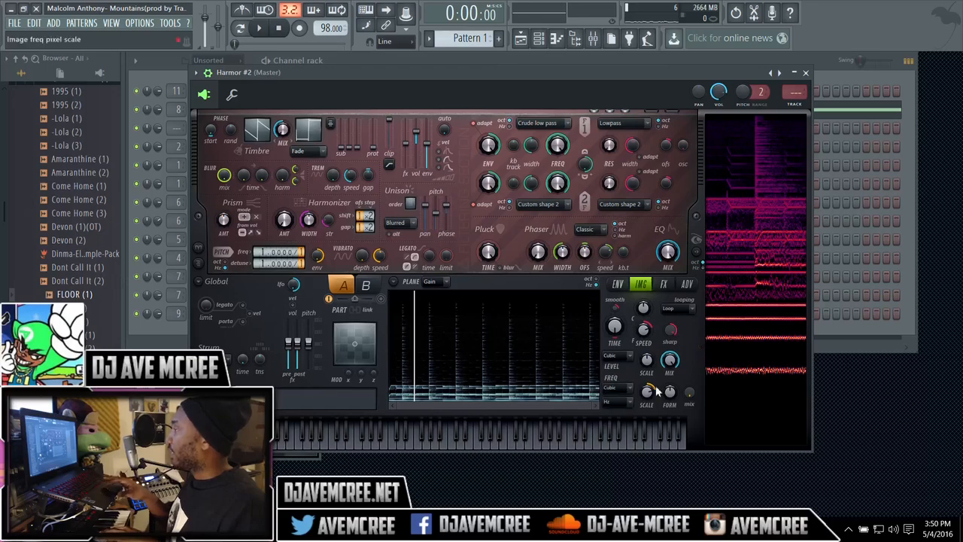
Step: Raise the form amount in the image section's frequency settings and try out the pitch frequency multiplier
{"action": "left_click_drag", "start_coordinate": [651, 392], "coordinate": [669, 375]}
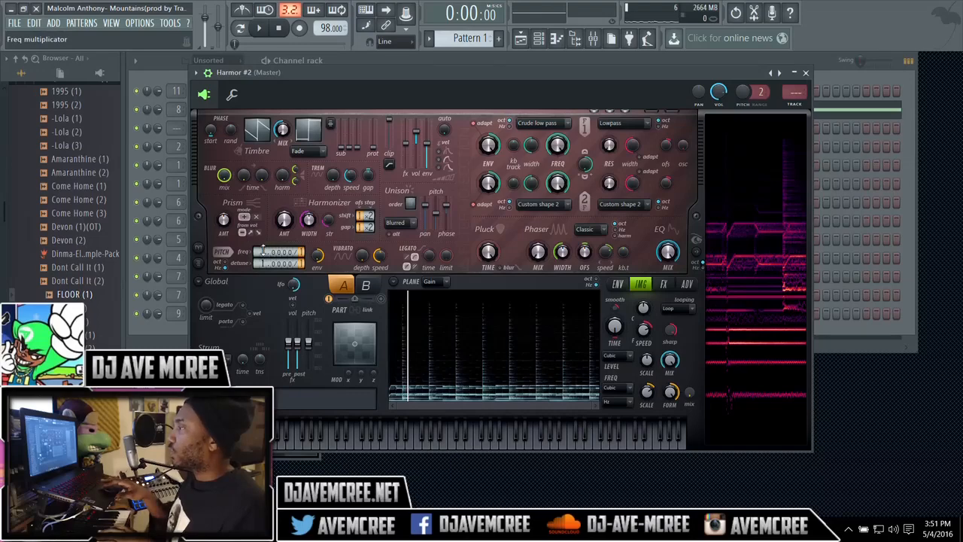
{"action": "mouse_move", "coordinate": [263, 252]}
{"action": "left_mouse_down"}
{"action": "mouse_move", "coordinate": [264, 241]}
{"action": "mouse_move", "coordinate": [264, 252]}
{"action": "left_mouse_up"}
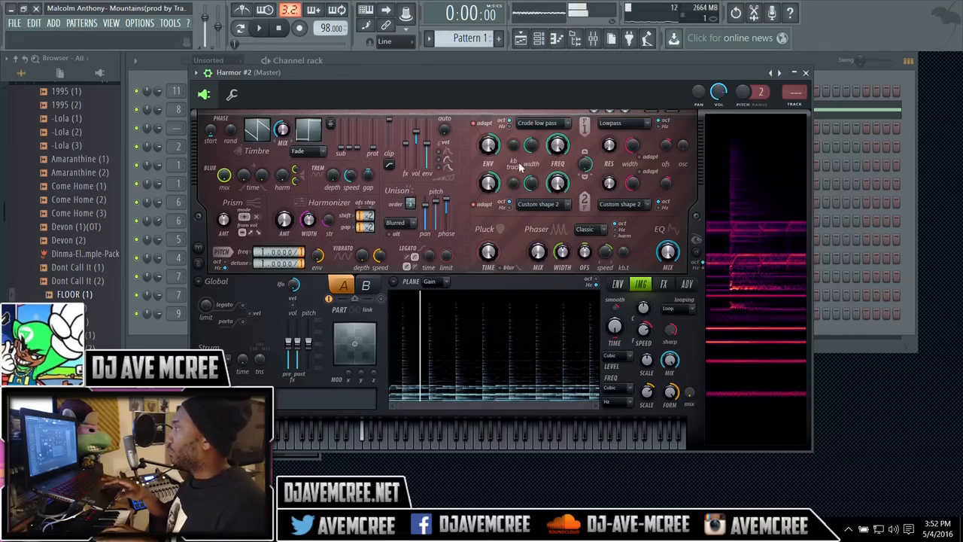
Step: Configure filter 1 with the Classic low pass shape, the Pedestal resonance type and a resonance width of 100%
{"action": "left_click", "coordinate": [561, 126]}
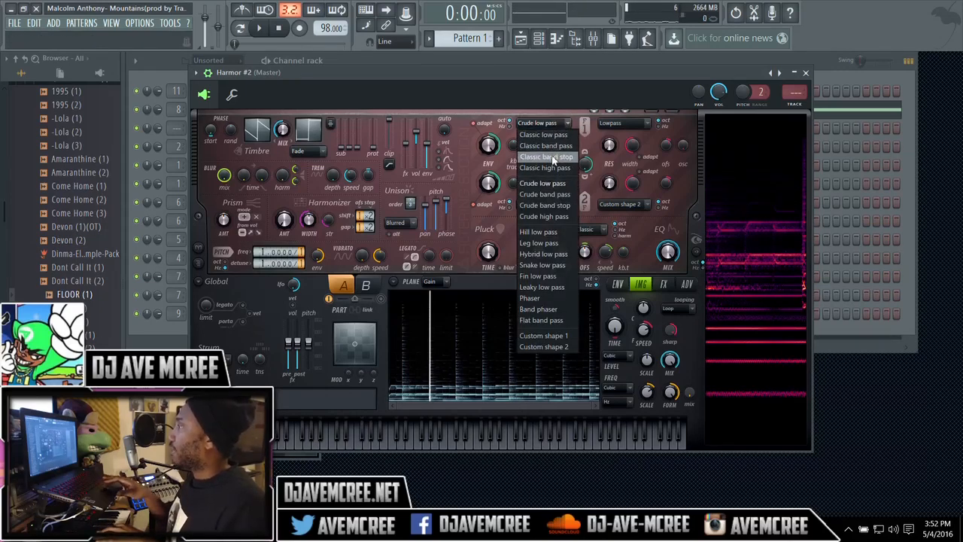
{"action": "left_click", "coordinate": [552, 135]}
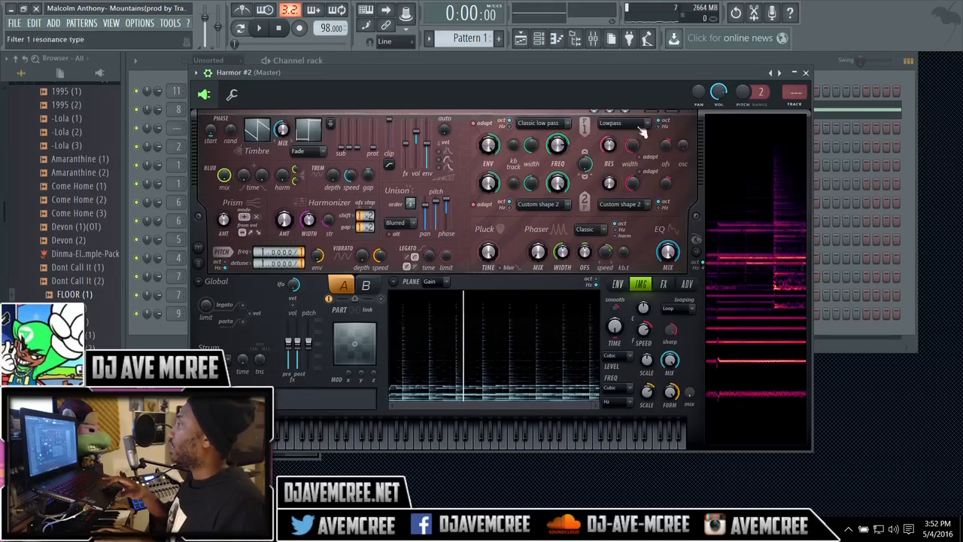
{"action": "left_click", "coordinate": [640, 125]}
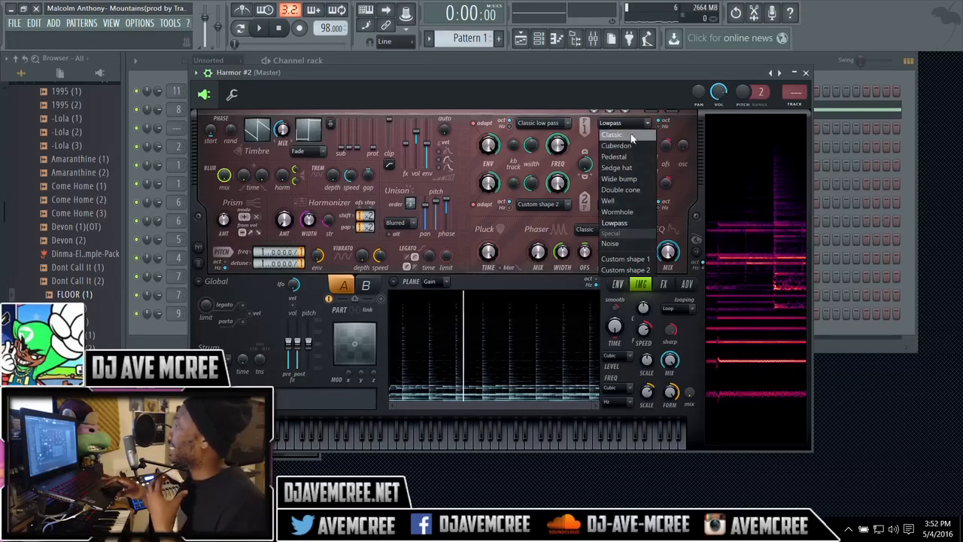
{"action": "left_click", "coordinate": [633, 157]}
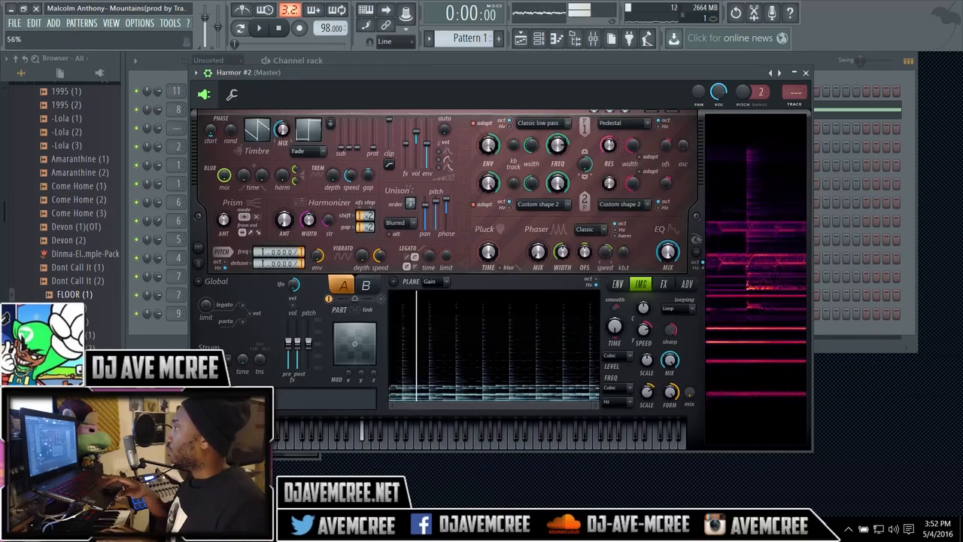
{"action": "left_click_drag", "start_coordinate": [635, 148], "coordinate": [635, 102]}
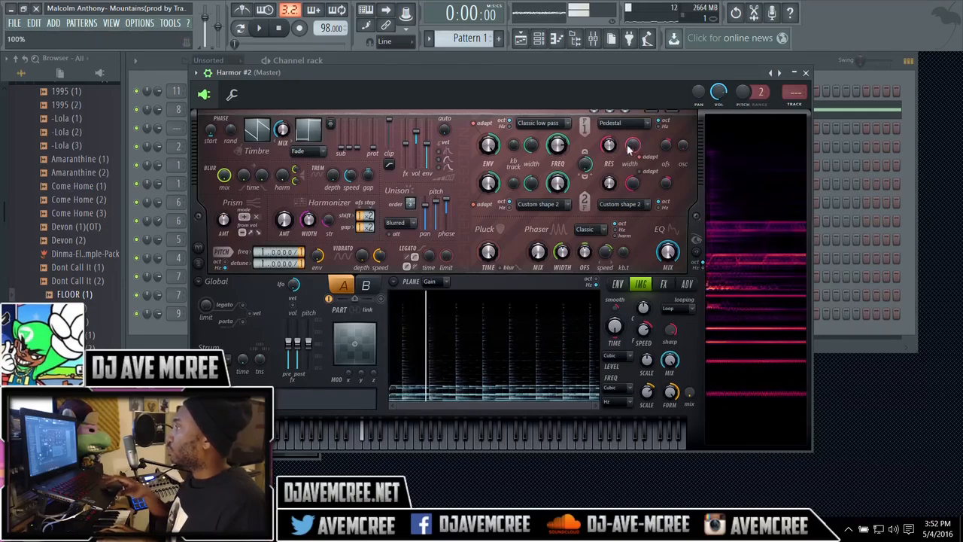
Step: Change filter 1's resonance type to Classic and raise the harmonizer amount, viewing its options without applying any
{"action": "left_click", "coordinate": [639, 122]}
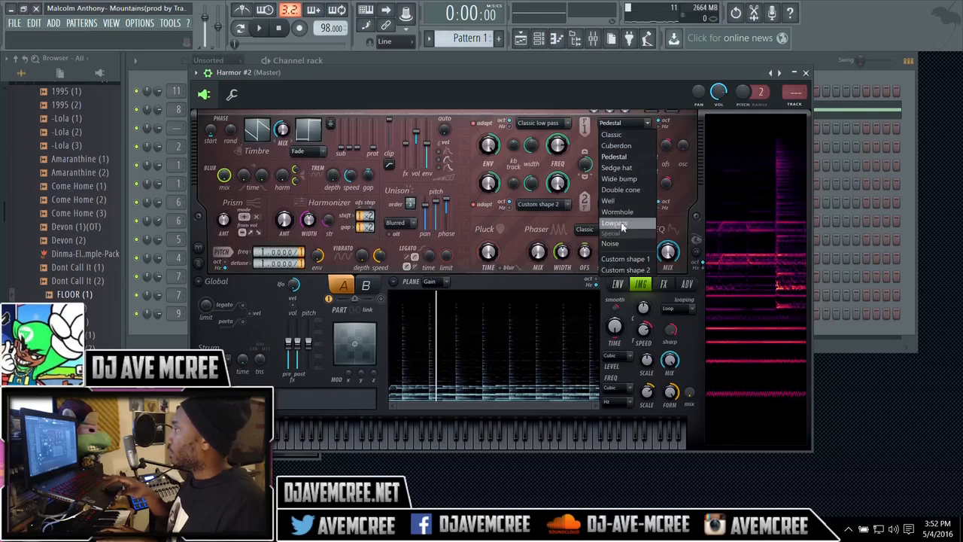
{"action": "left_click", "coordinate": [621, 135]}
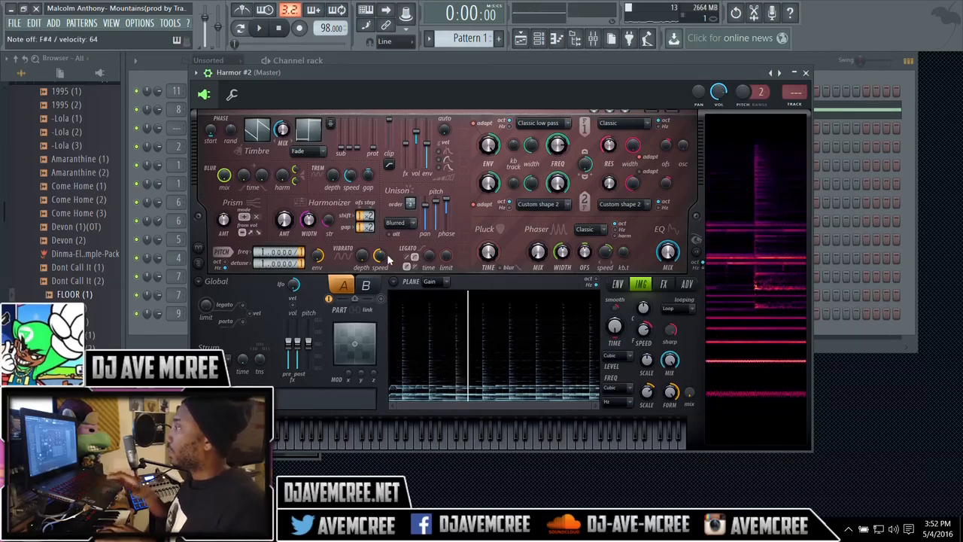
{"action": "left_click", "coordinate": [286, 229]}
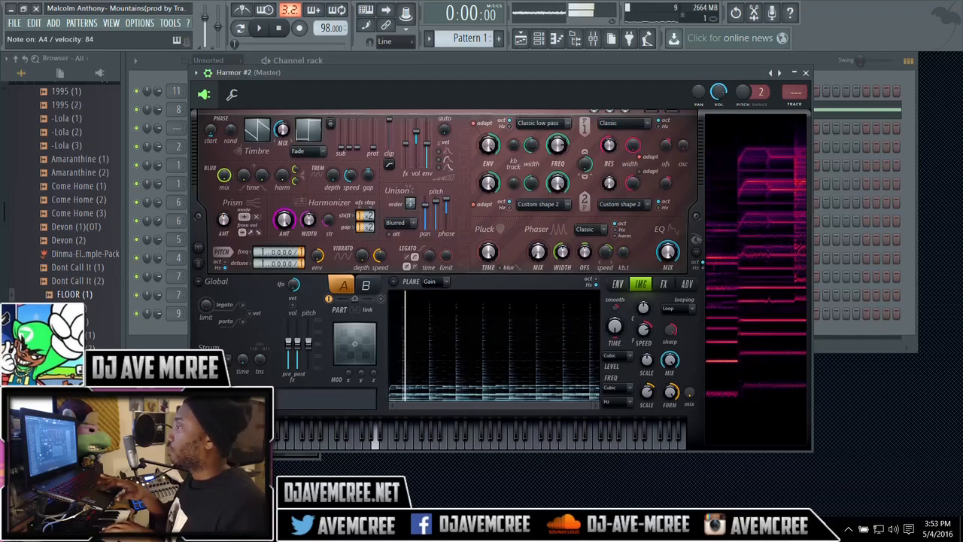
{"action": "mouse_move", "coordinate": [286, 229]}
{"action": "left_mouse_down"}
{"action": "mouse_move", "coordinate": [286, 215]}
{"action": "mouse_move", "coordinate": [286, 244]}
{"action": "mouse_move", "coordinate": [286, 232]}
{"action": "left_mouse_up"}
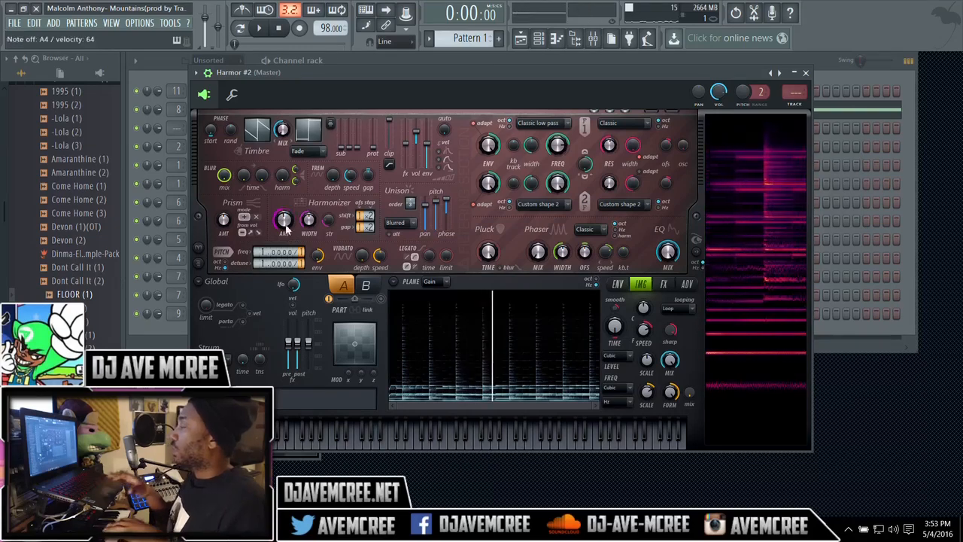
{"action": "right_click", "coordinate": [286, 229]}
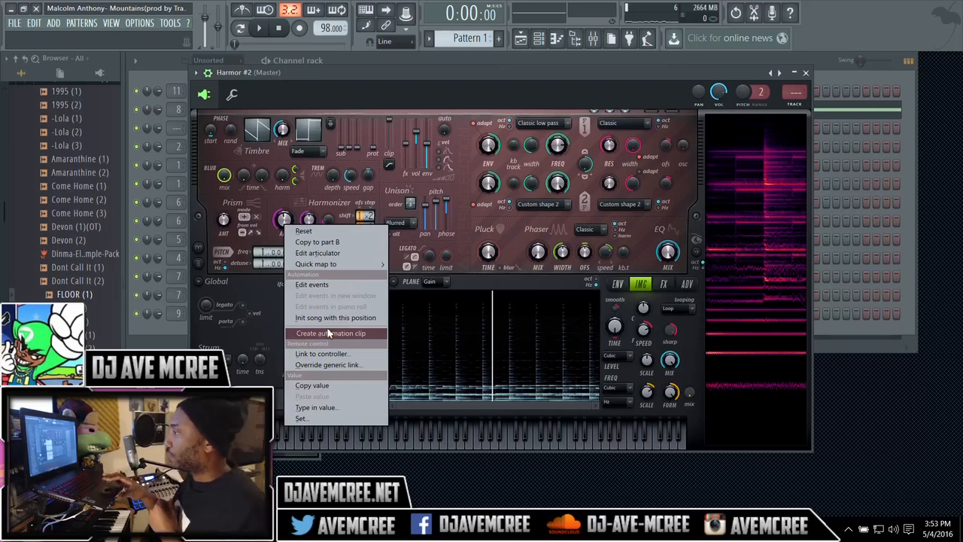
{"action": "left_click", "coordinate": [447, 83]}
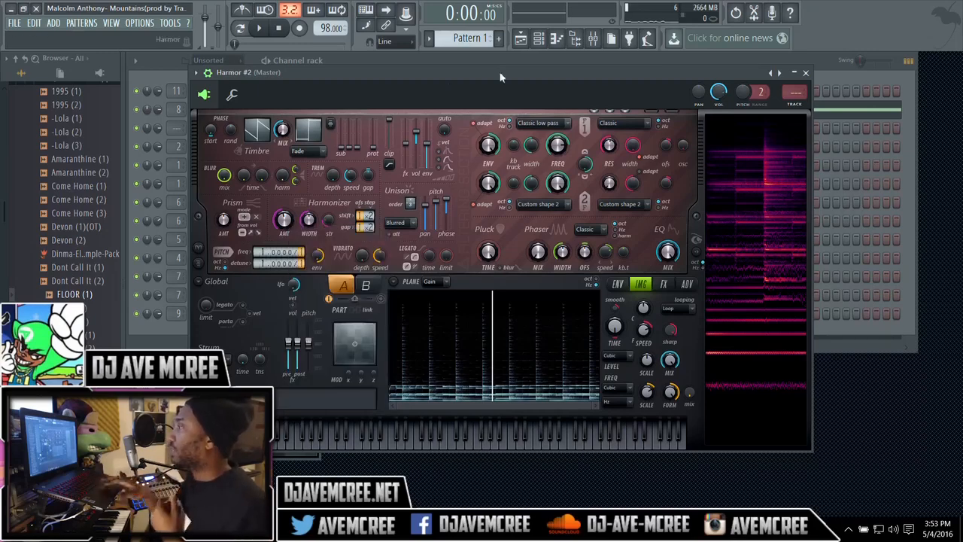
Step: Close the Harmor #2 window and replace that channel's instrument with RayBlaster [64bit]
{"action": "left_click", "coordinate": [806, 73]}
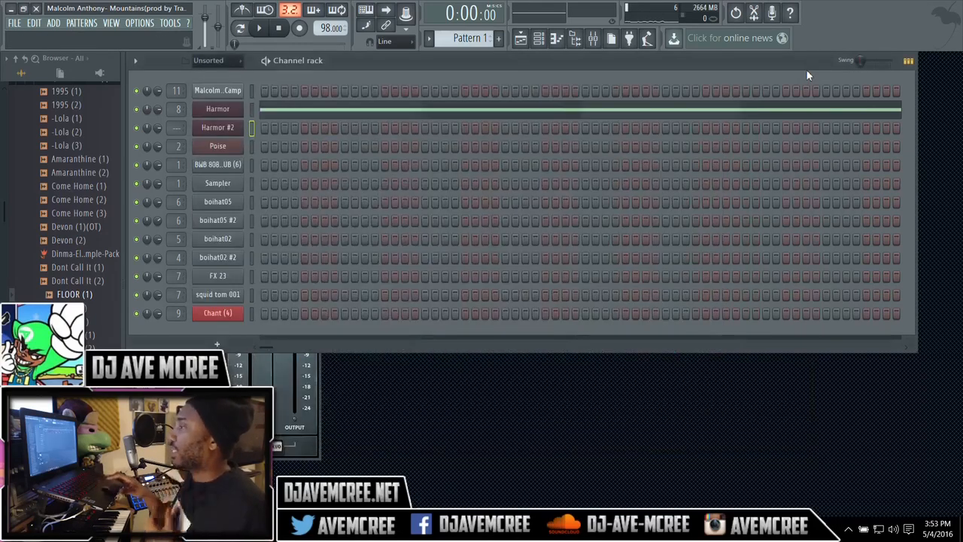
{"action": "right_click", "coordinate": [223, 132]}
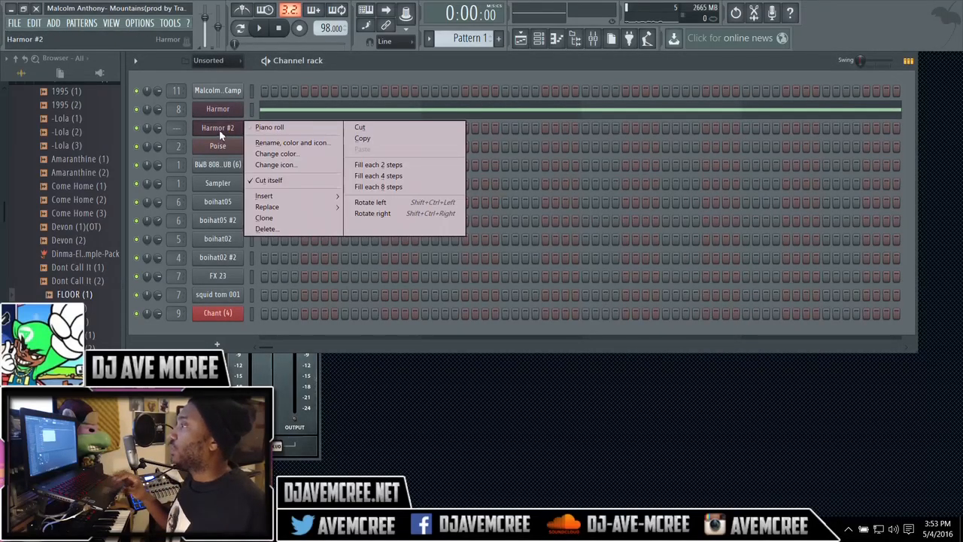
{"action": "mouse_move", "coordinate": [276, 209]}
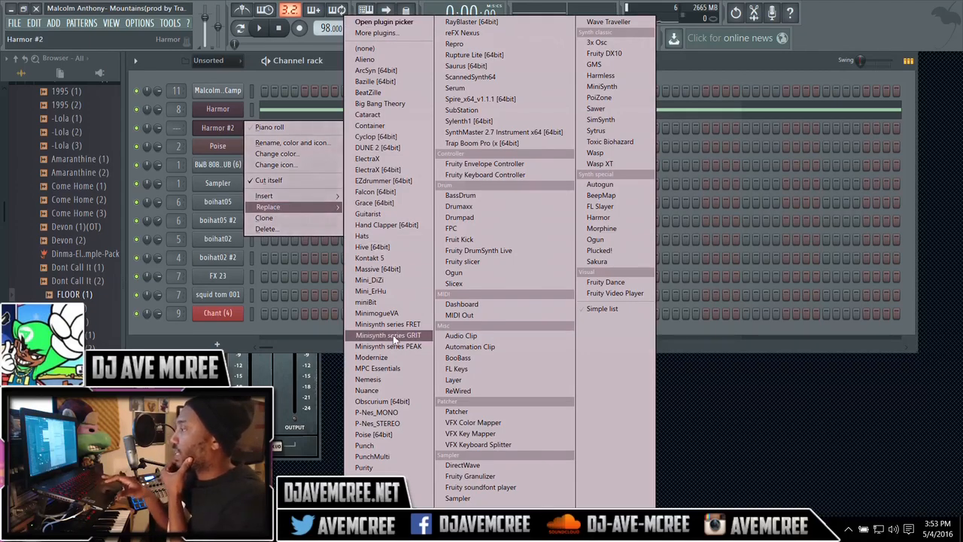
{"action": "left_click", "coordinate": [495, 23]}
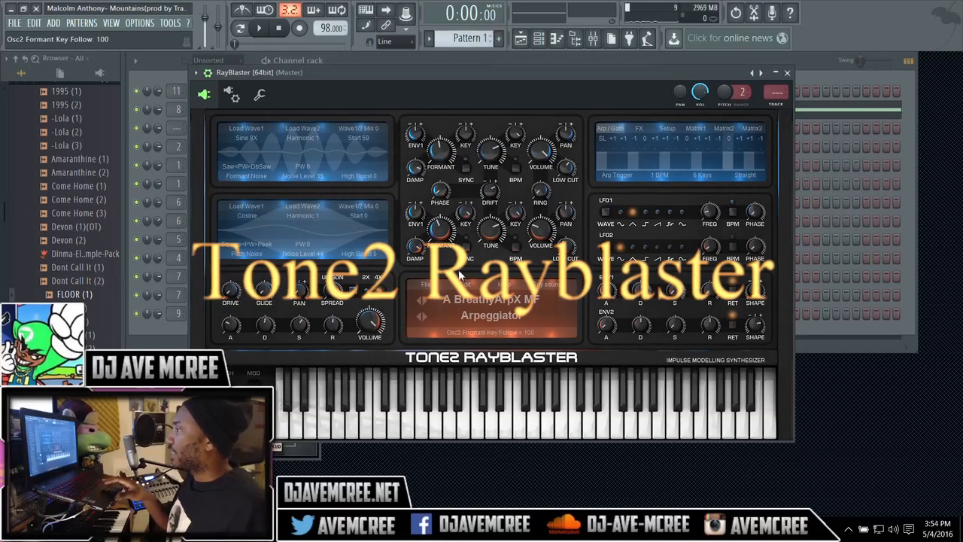
Step: Resynthesize a wave file from the Data (D:) drive in RayBlaster and preview the original FLOOR (1) sample
{"action": "left_click", "coordinate": [408, 278]}
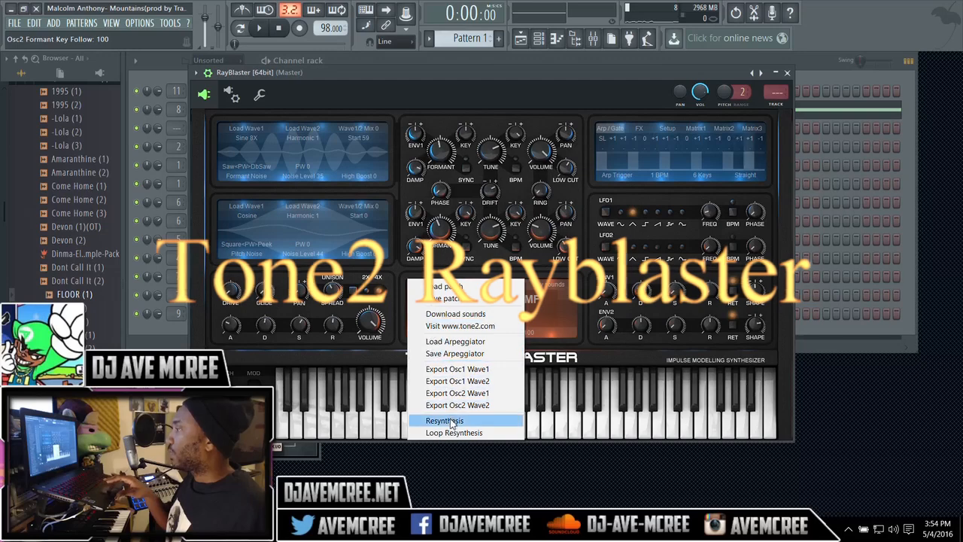
{"action": "left_click", "coordinate": [450, 422]}
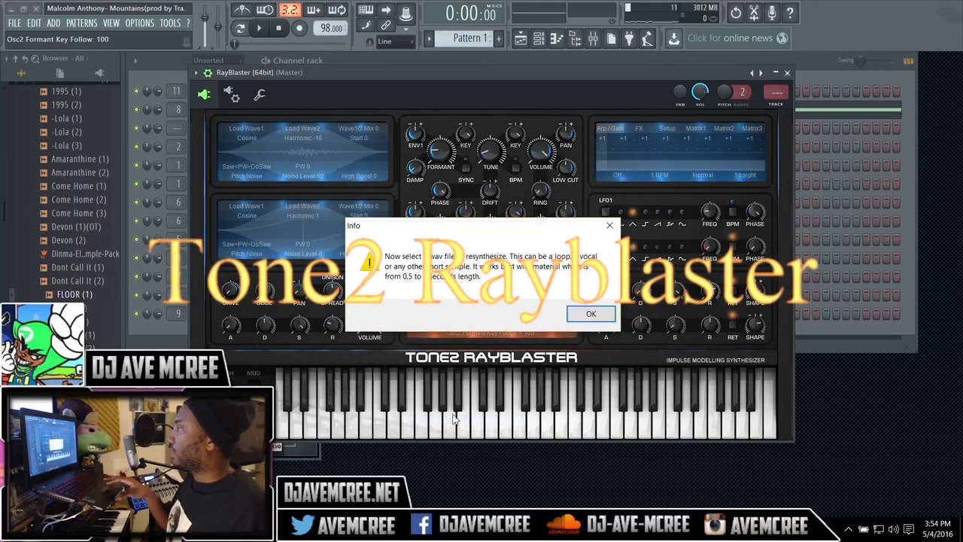
{"action": "left_click", "coordinate": [591, 312]}
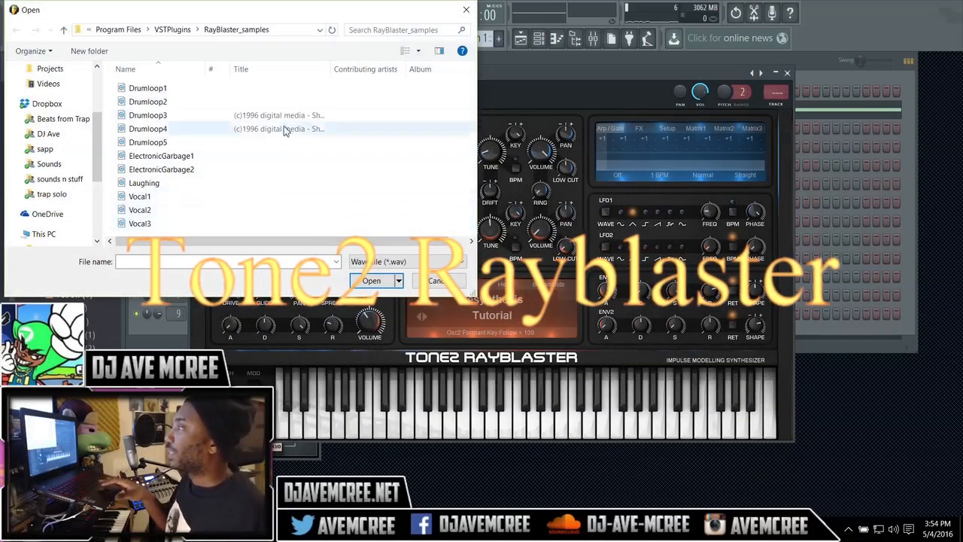
{"action": "left_click_drag", "start_coordinate": [98, 149], "coordinate": [98, 203]}
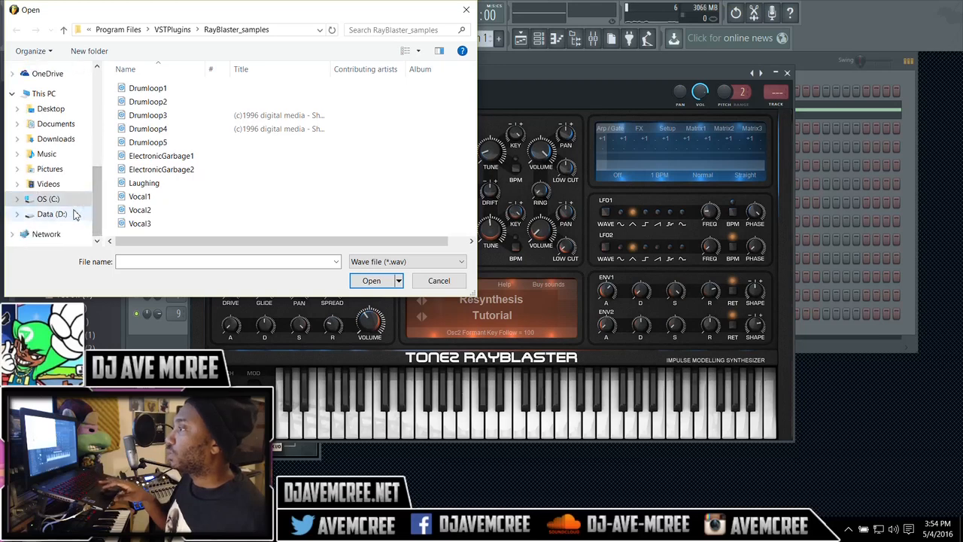
{"action": "left_click", "coordinate": [74, 215]}
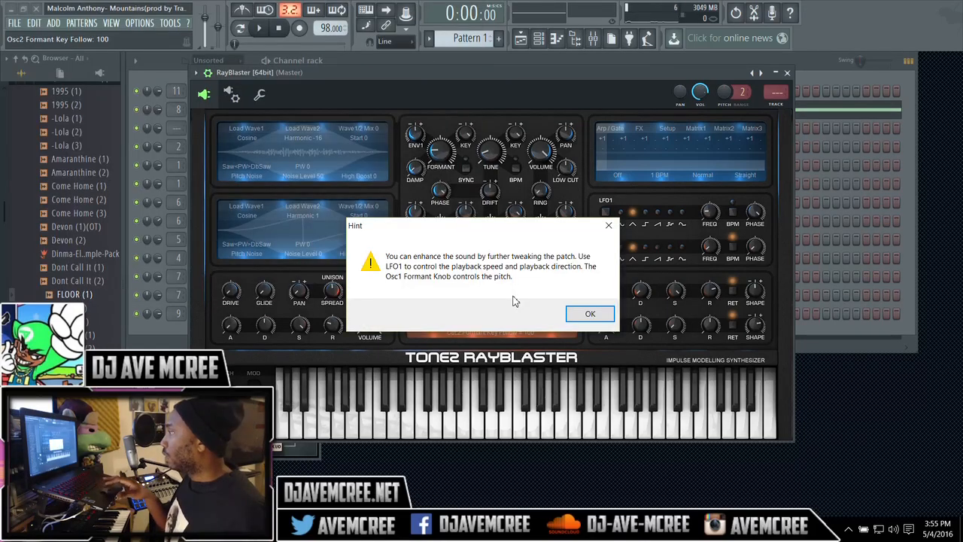
{"action": "left_click", "coordinate": [582, 312]}
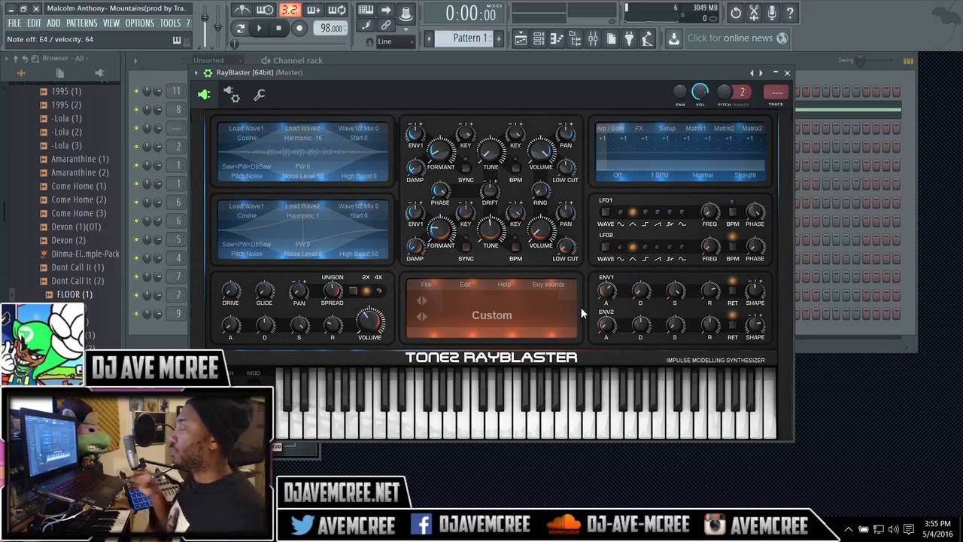
{"action": "left_click", "coordinate": [90, 296]}
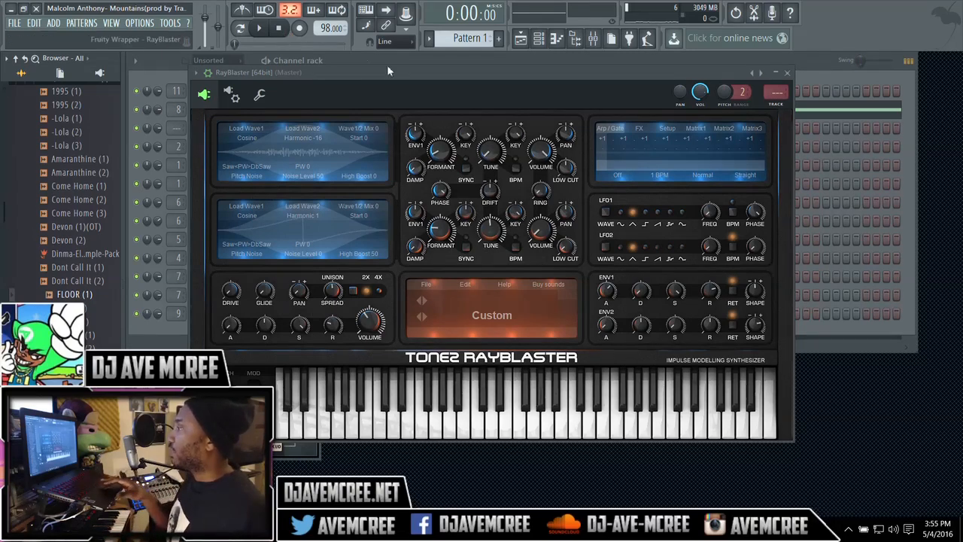
Step: Raise oscillator 2's formant and turn on formant sync and BPM sync speed for both oscillators
{"action": "mouse_move", "coordinate": [444, 228]}
{"action": "left_mouse_down"}
{"action": "mouse_move", "coordinate": [447, 165]}
{"action": "mouse_move", "coordinate": [441, 213]}
{"action": "left_mouse_up"}
{"action": "left_click", "coordinate": [466, 238]}
{"action": "left_click", "coordinate": [516, 242]}
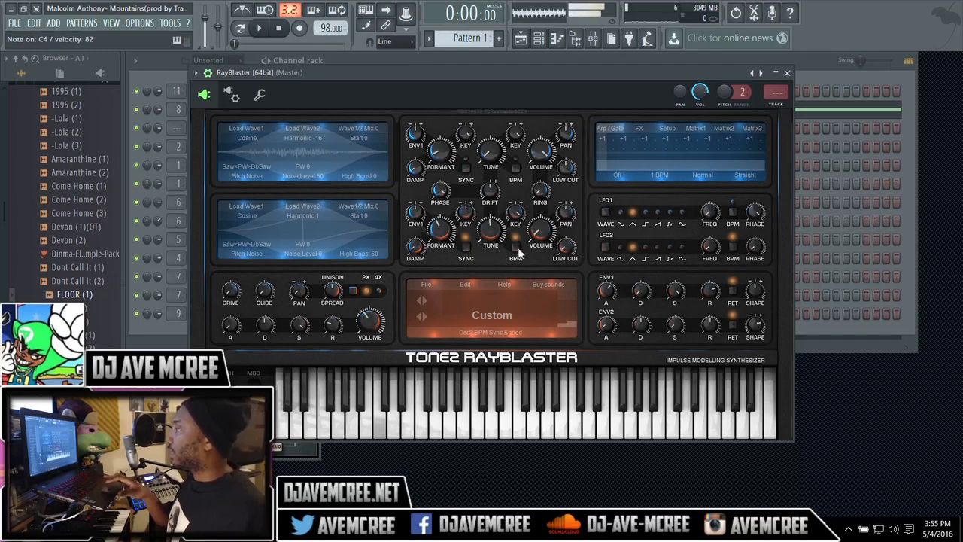
{"action": "left_click", "coordinate": [468, 164]}
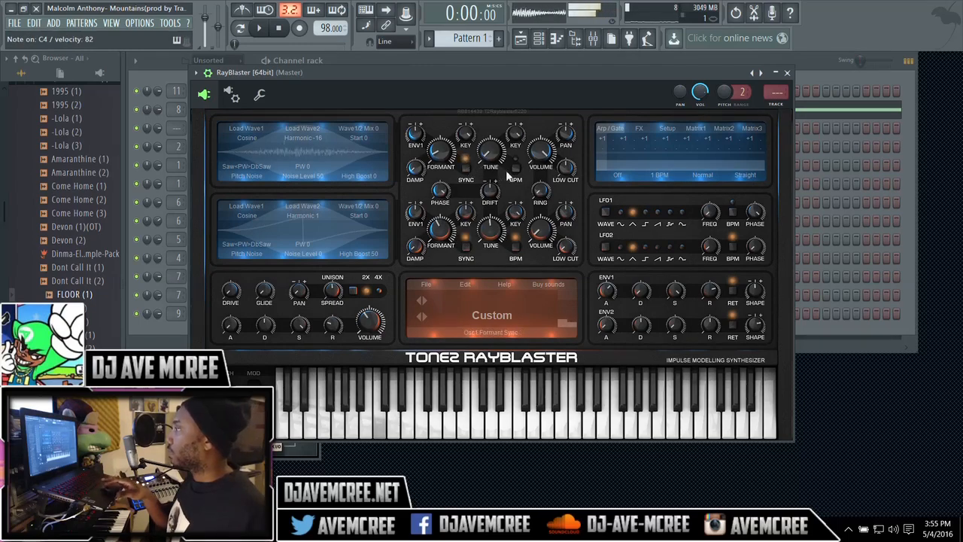
{"action": "left_click", "coordinate": [515, 165]}
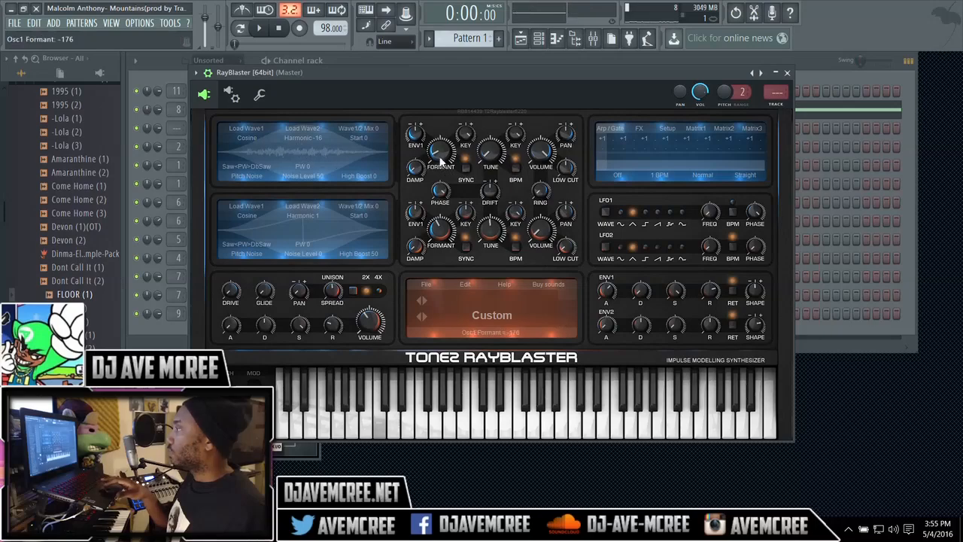
Step: Adjust oscillator 1's formant and its tune/BPM speed while auditioning the resynthesized sample
{"action": "left_click_drag", "start_coordinate": [439, 153], "coordinate": [443, 180]}
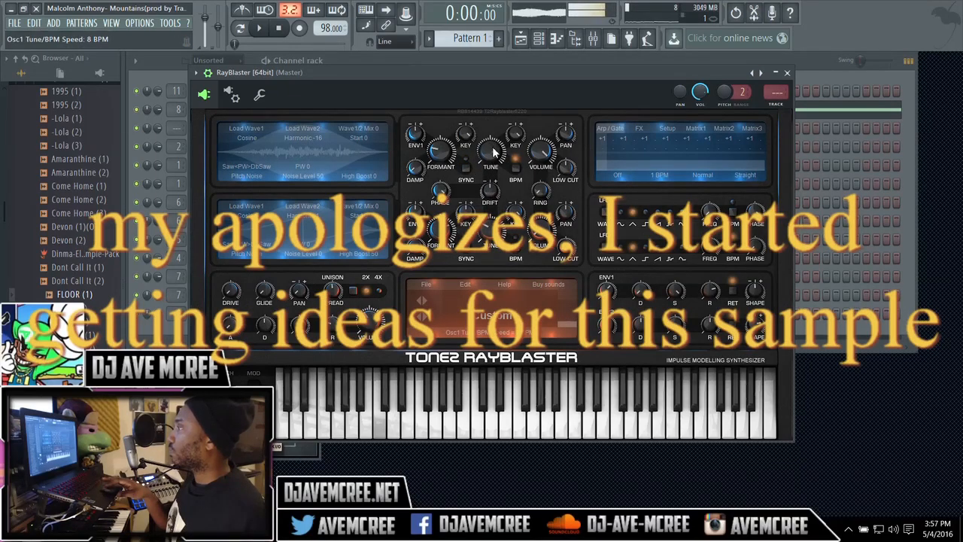
{"action": "left_click_drag", "start_coordinate": [491, 146], "coordinate": [486, 109]}
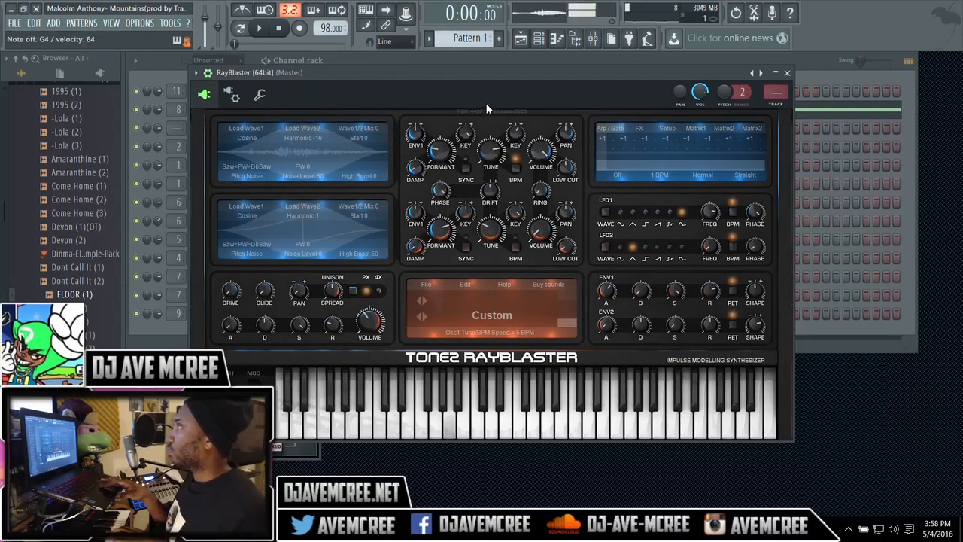
{"action": "mouse_move", "coordinate": [486, 104]}
{"action": "left_mouse_down"}
{"action": "mouse_move", "coordinate": [489, 167]}
{"action": "mouse_move", "coordinate": [472, 67]}
{"action": "mouse_move", "coordinate": [473, 96]}
{"action": "left_mouse_up"}
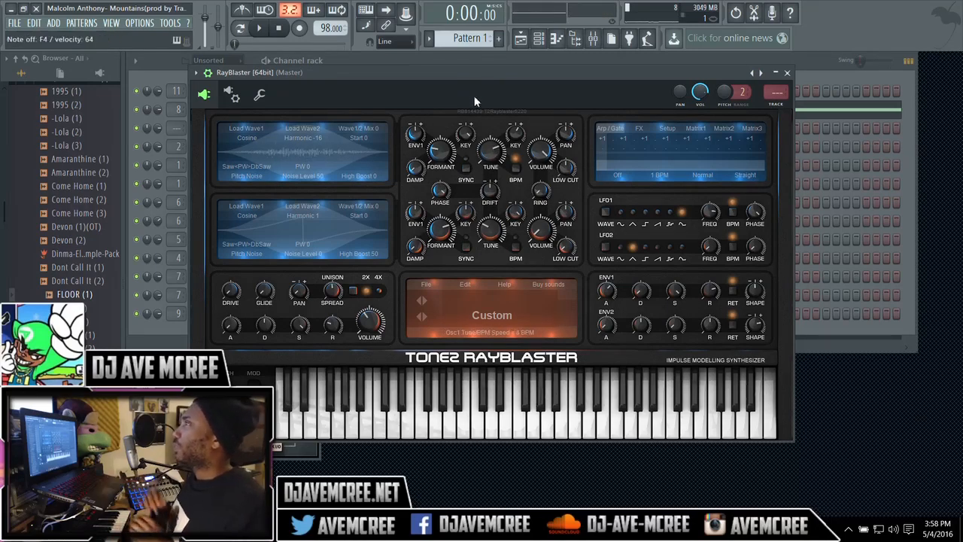